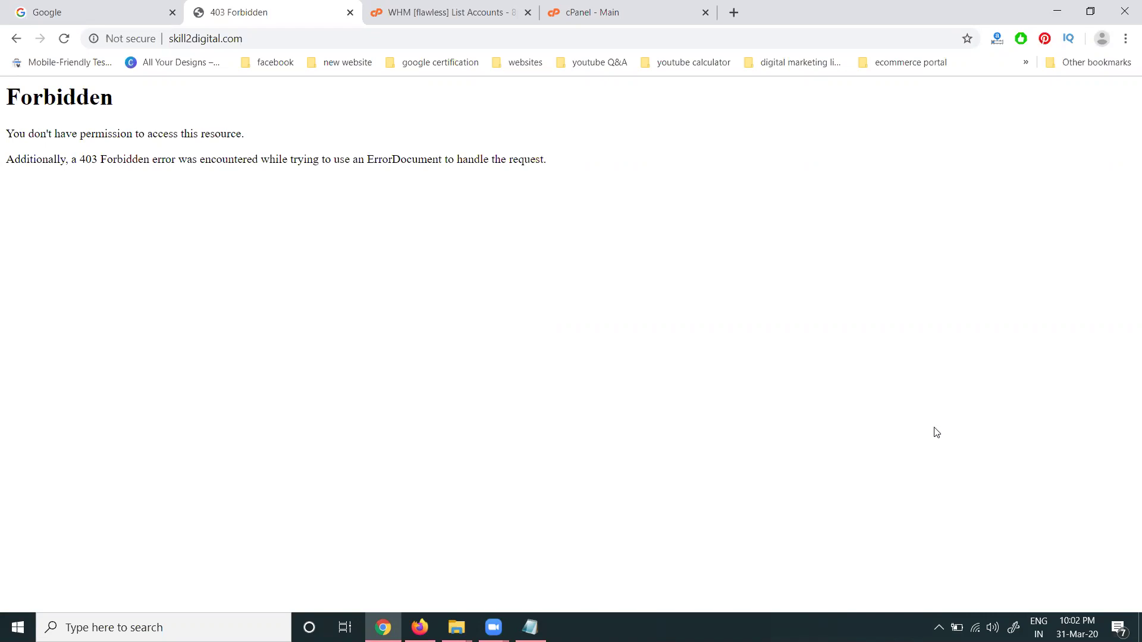
- Open the public_html folder in cPanel's File Manager and return to the skill2digital.com page
left_click(618, 13)
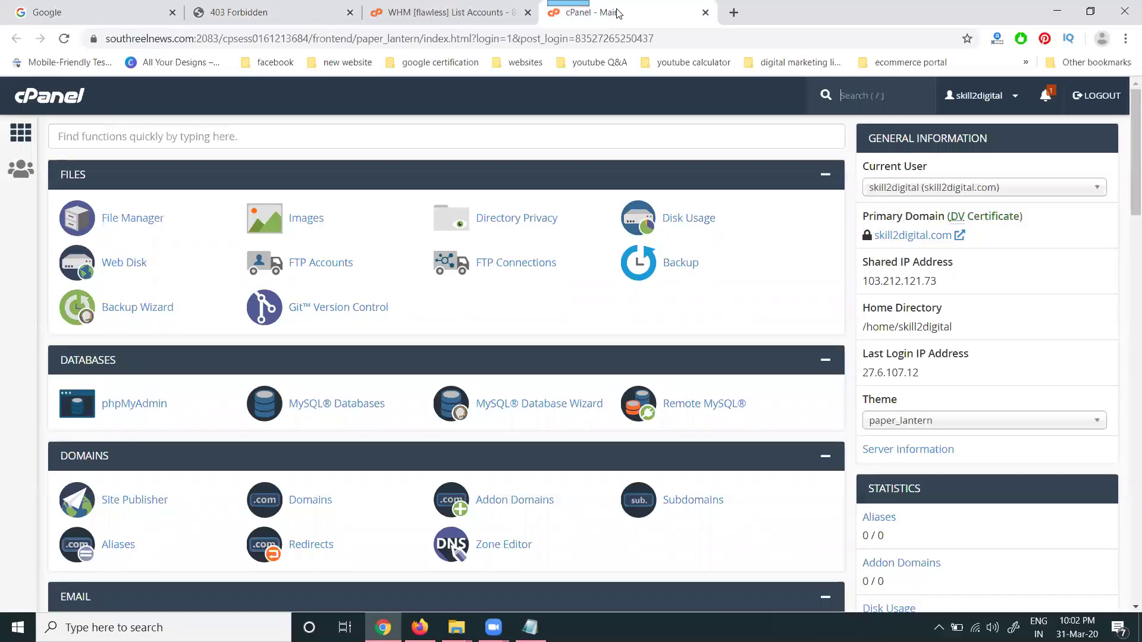
left_click(147, 222)
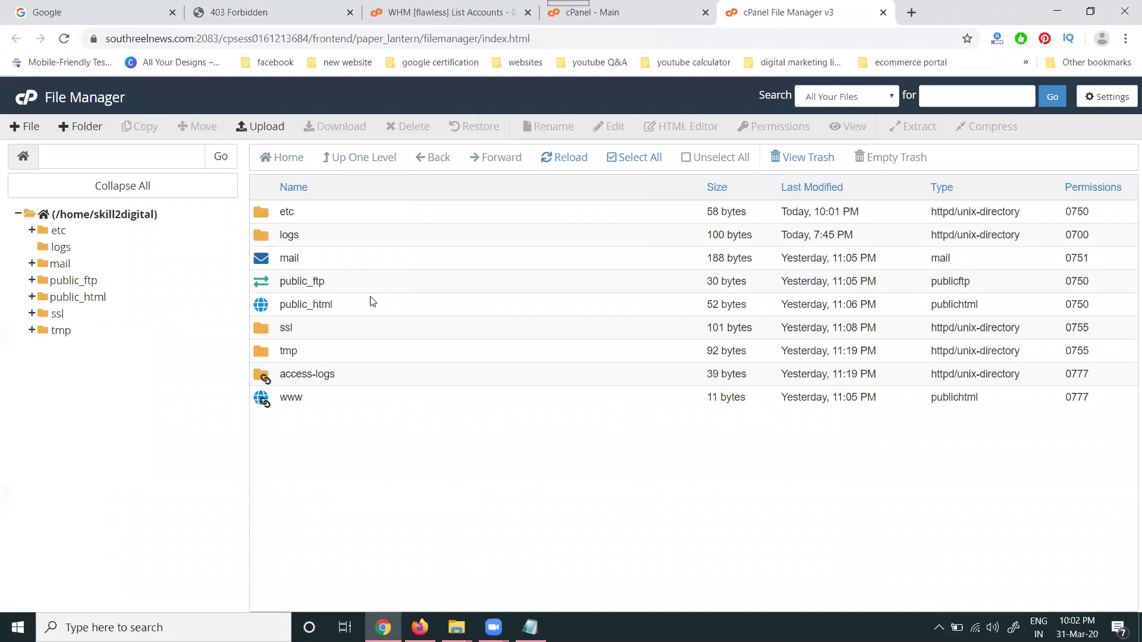
double_click(369, 307)
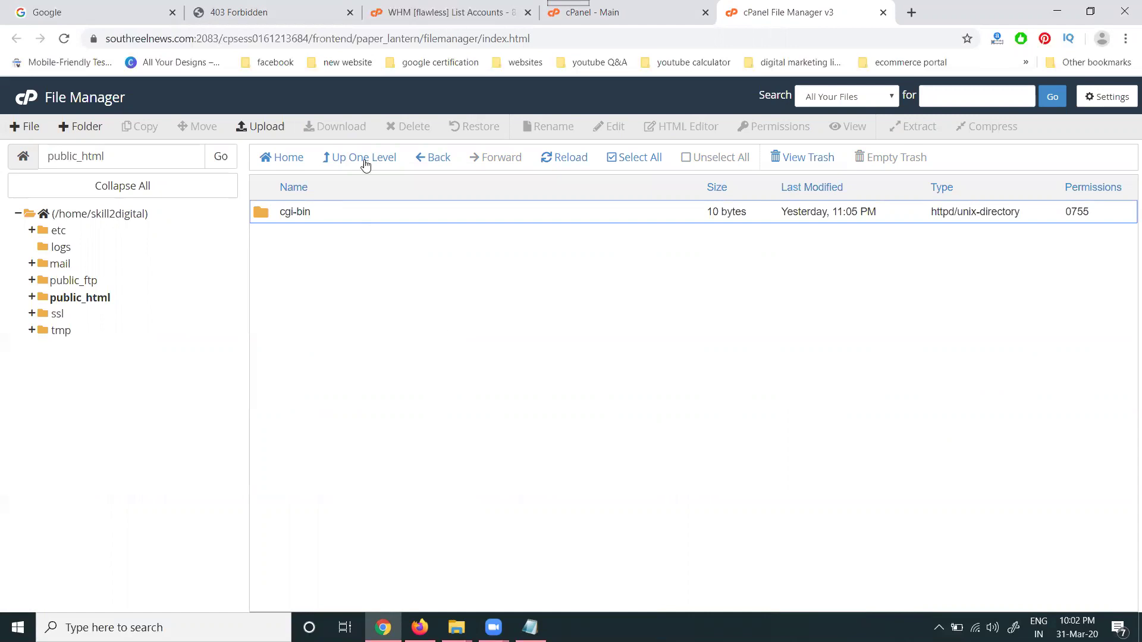
left_click(255, 13)
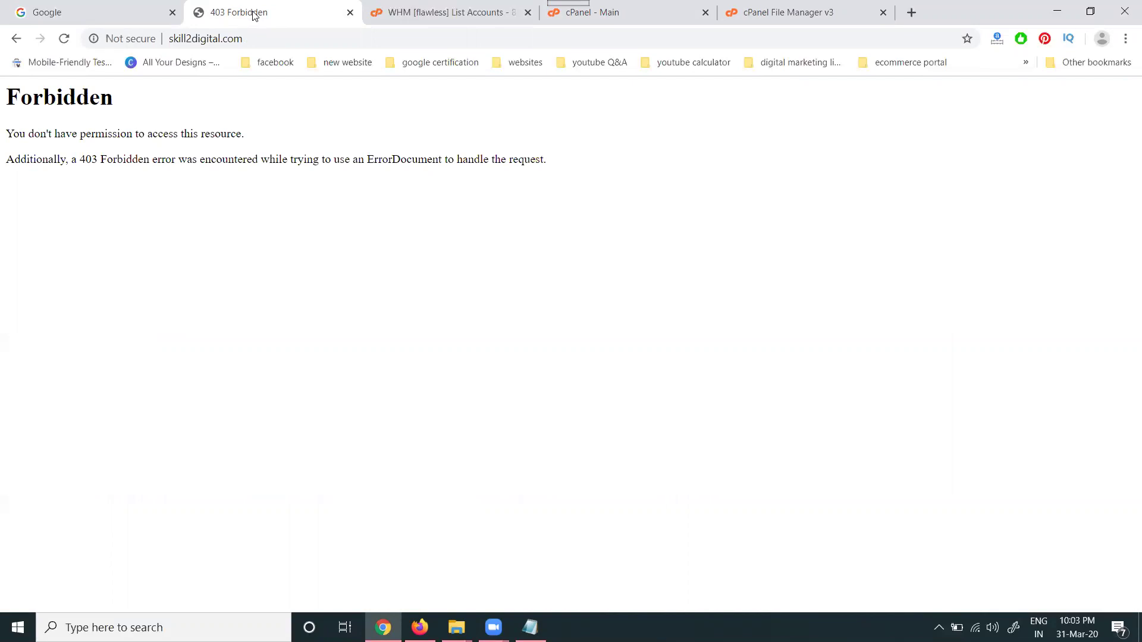
- Switch to the website backups folder in File Explorer and compress the "skill 2digital" folder into a ZIP archive
left_click(456, 627)
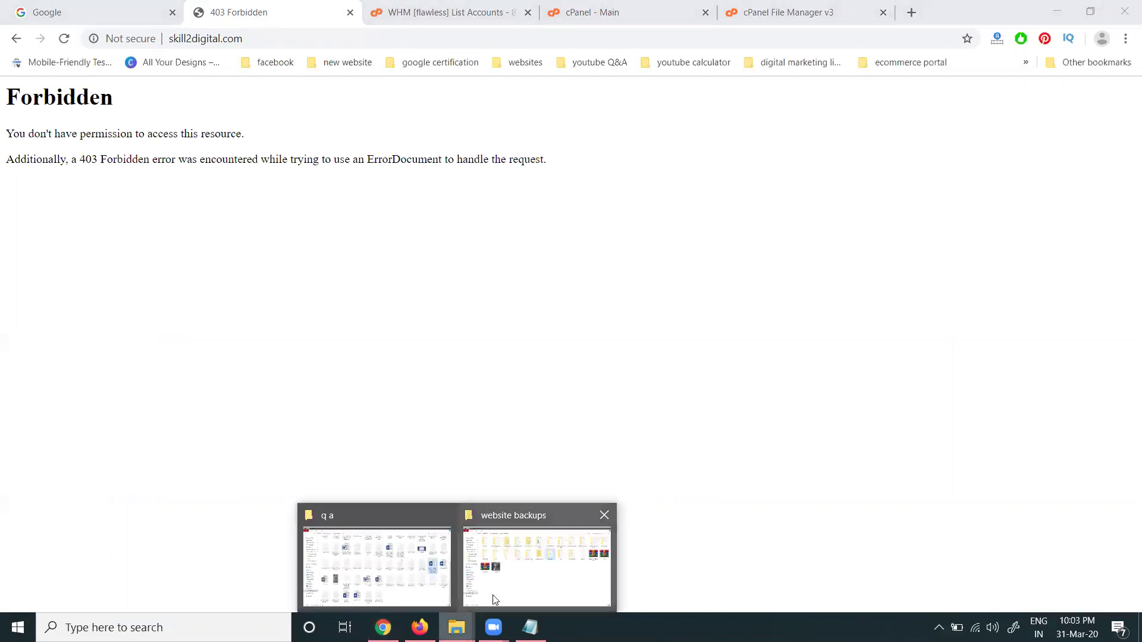
left_click(494, 599)
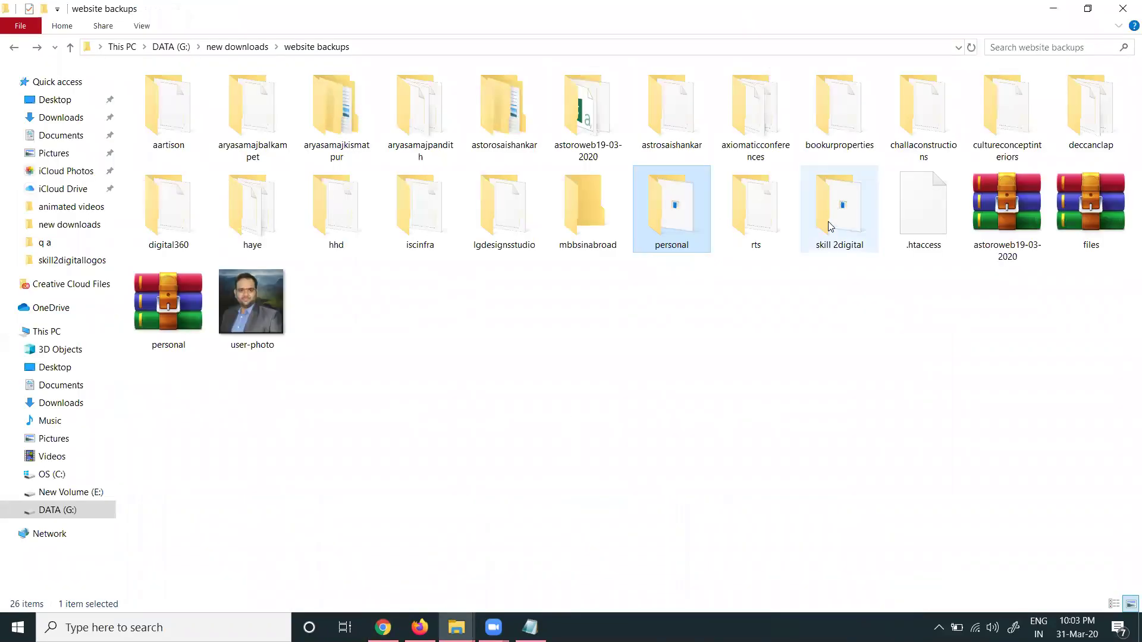
right_click(829, 223)
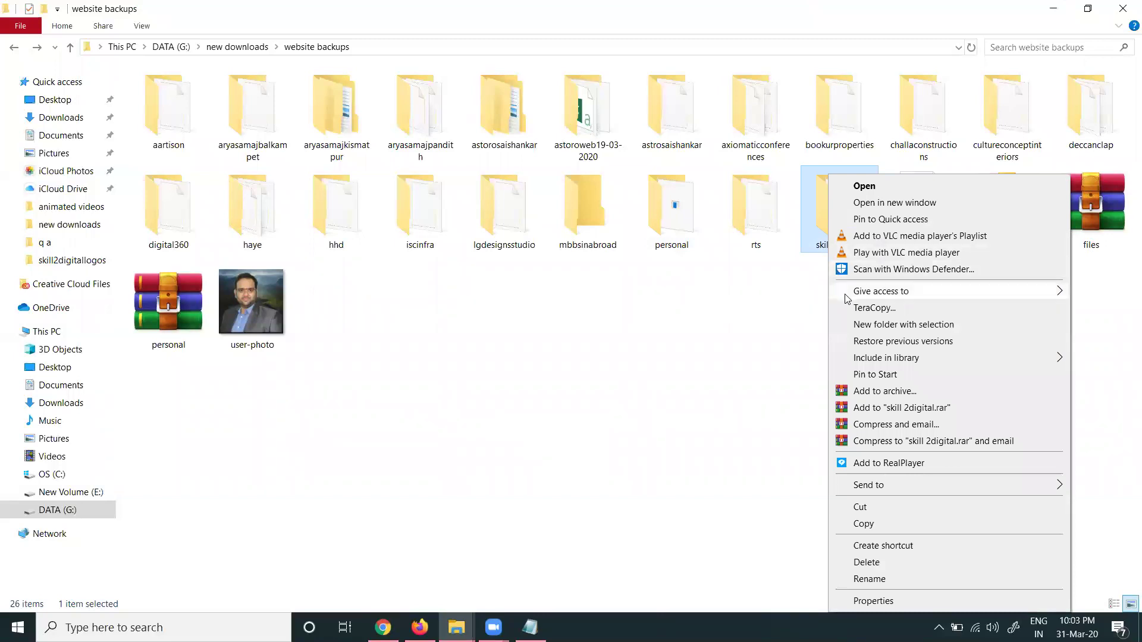
mouse_move(893, 290)
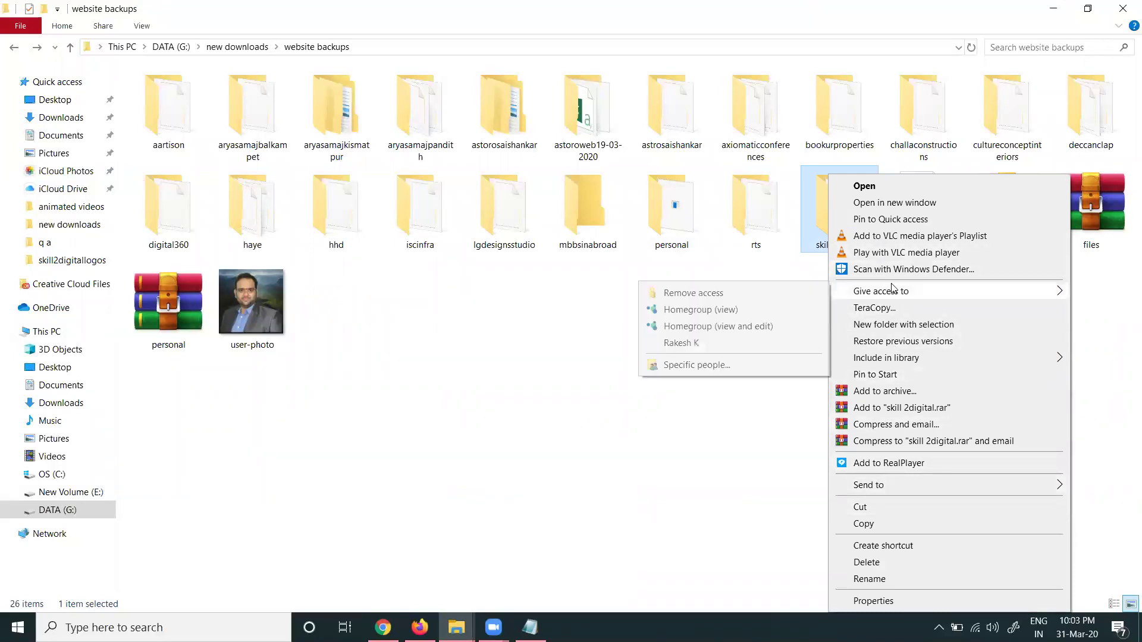
left_click(886, 391)
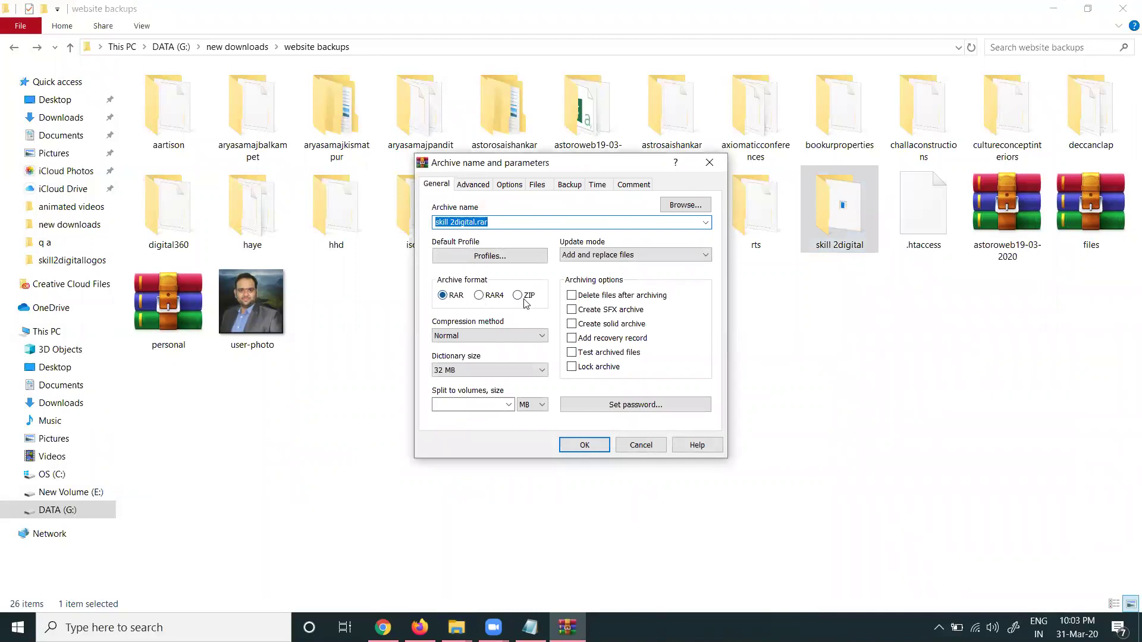
left_click(517, 295)
left_click(586, 445)
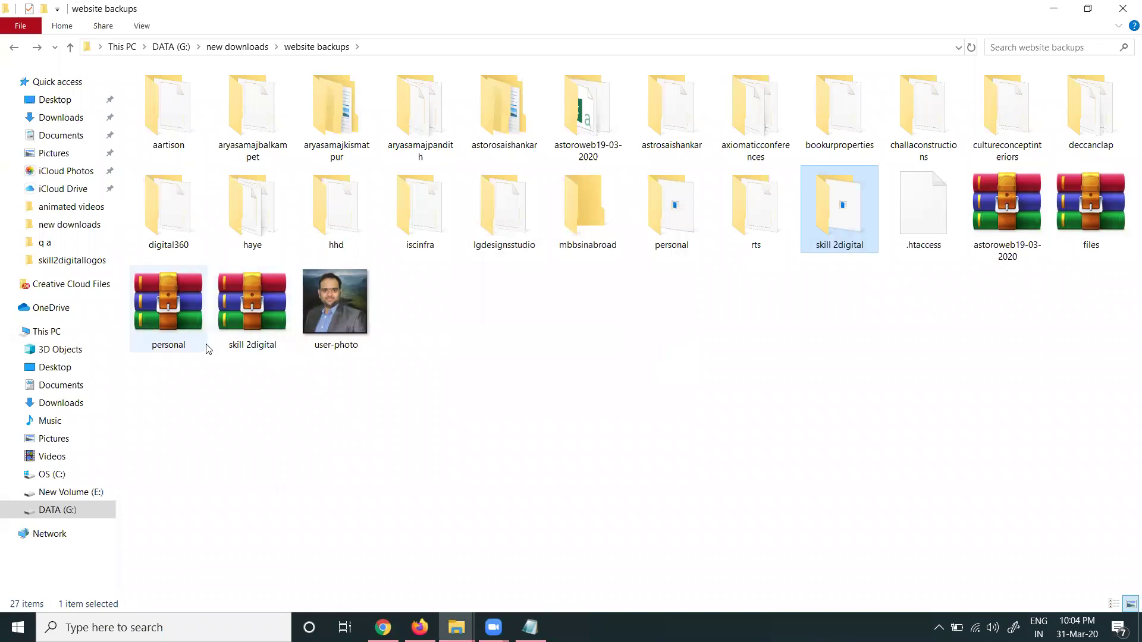
- Back in Chrome, upload the "skill 2digital" ZIP archive from DATA (G:) > new downloads > website backups to public_html
left_click(383, 627)
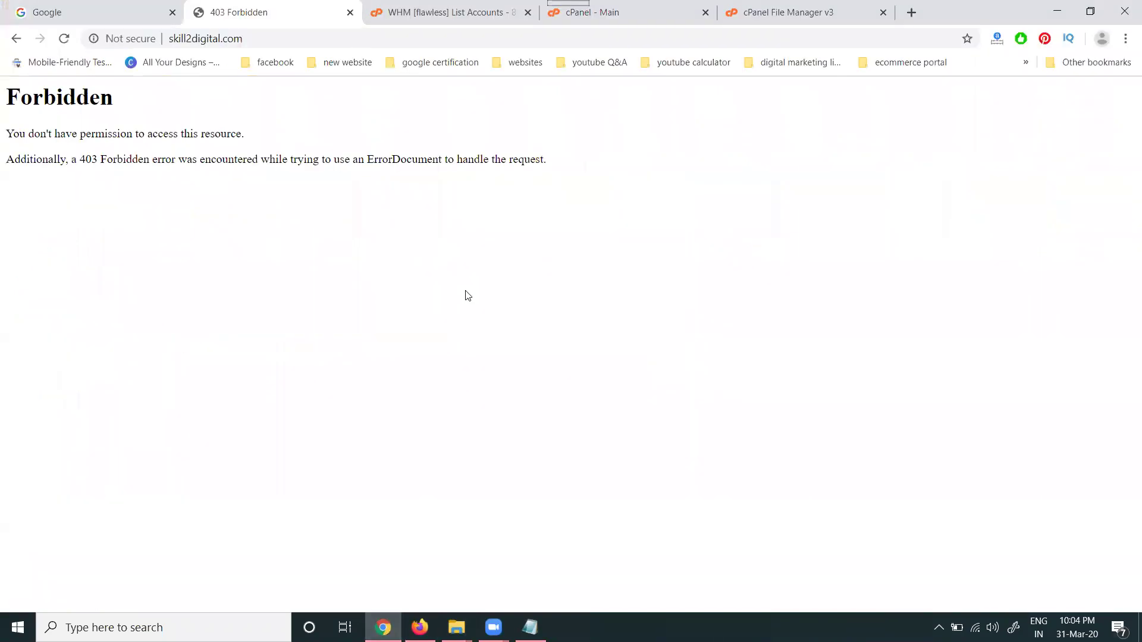
left_click(752, 9)
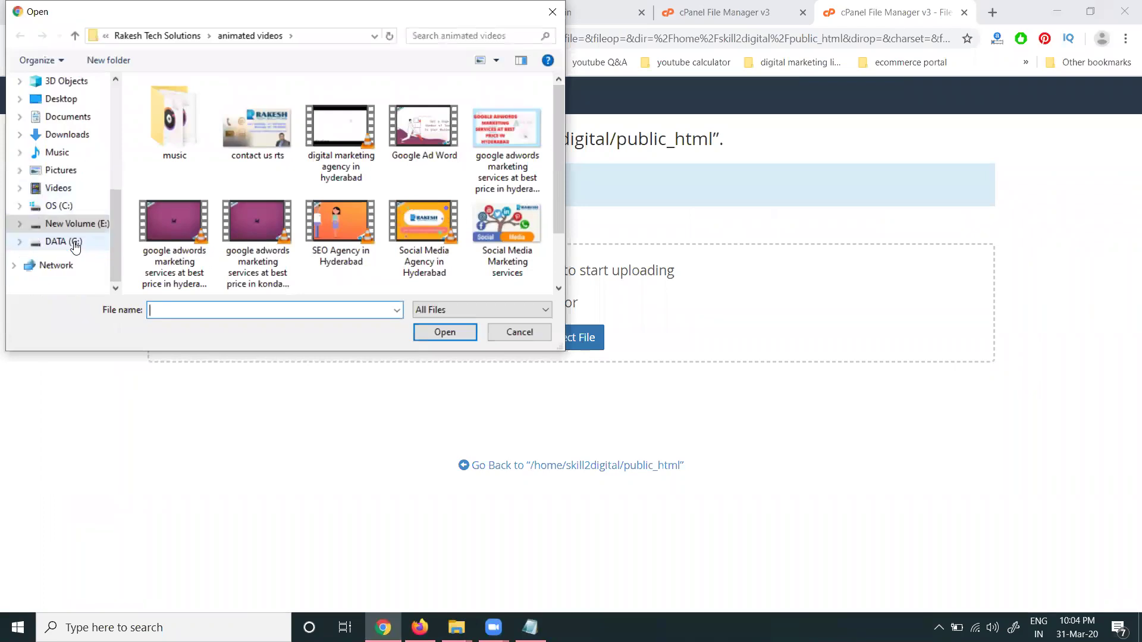
left_click(67, 242)
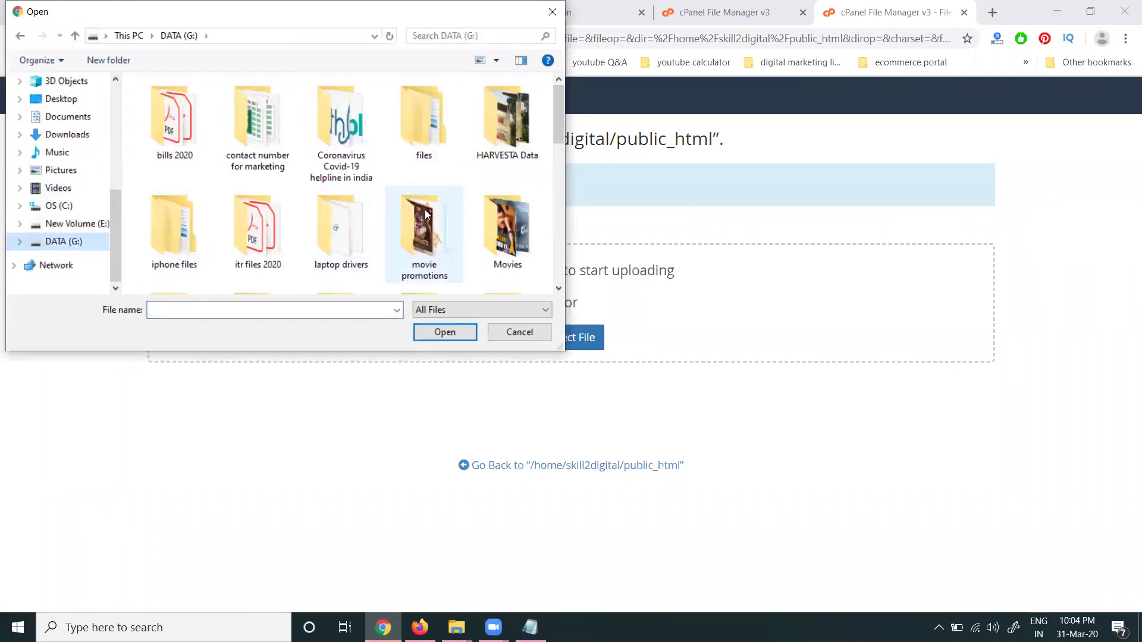
scroll(325, 208, "down", 1)
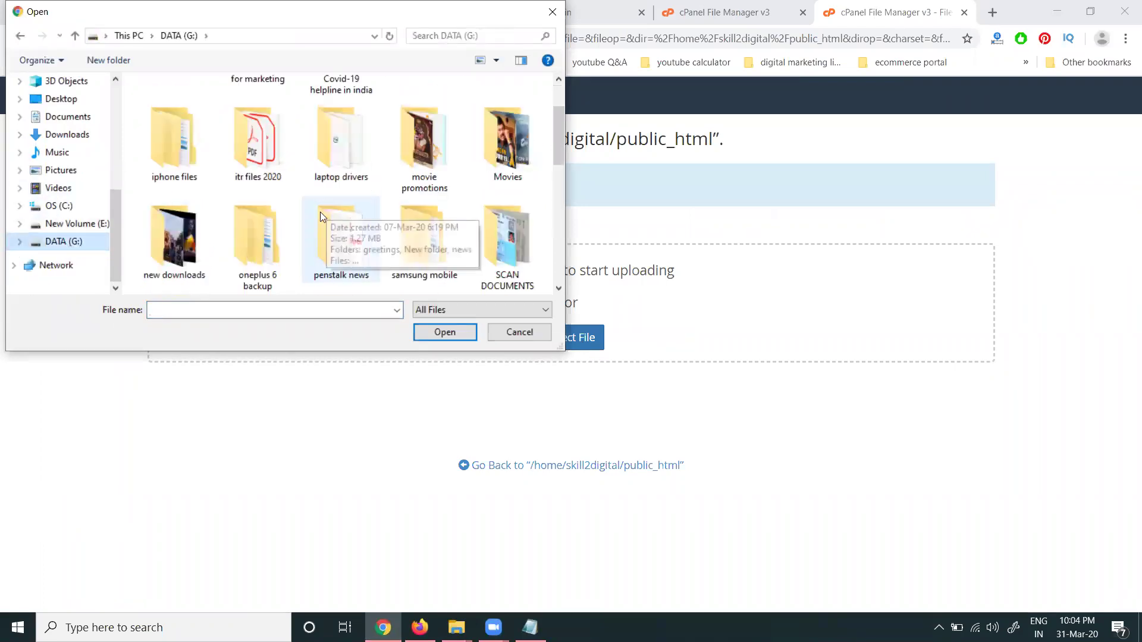
double_click(194, 232)
double_click(429, 127)
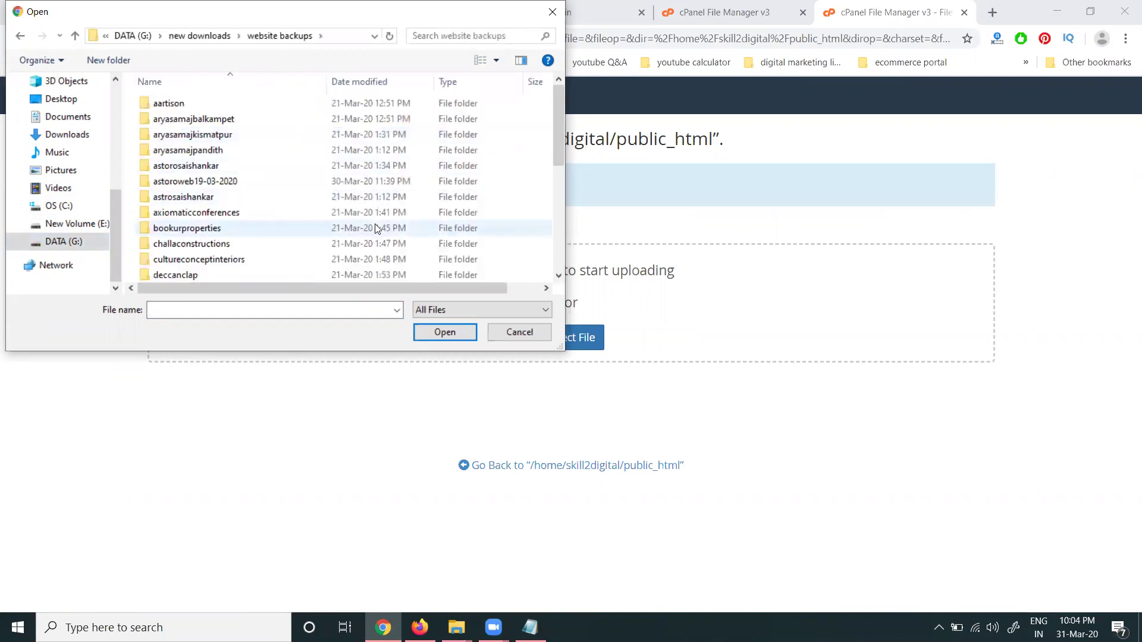
scroll(375, 228, "down", 8)
key("s")
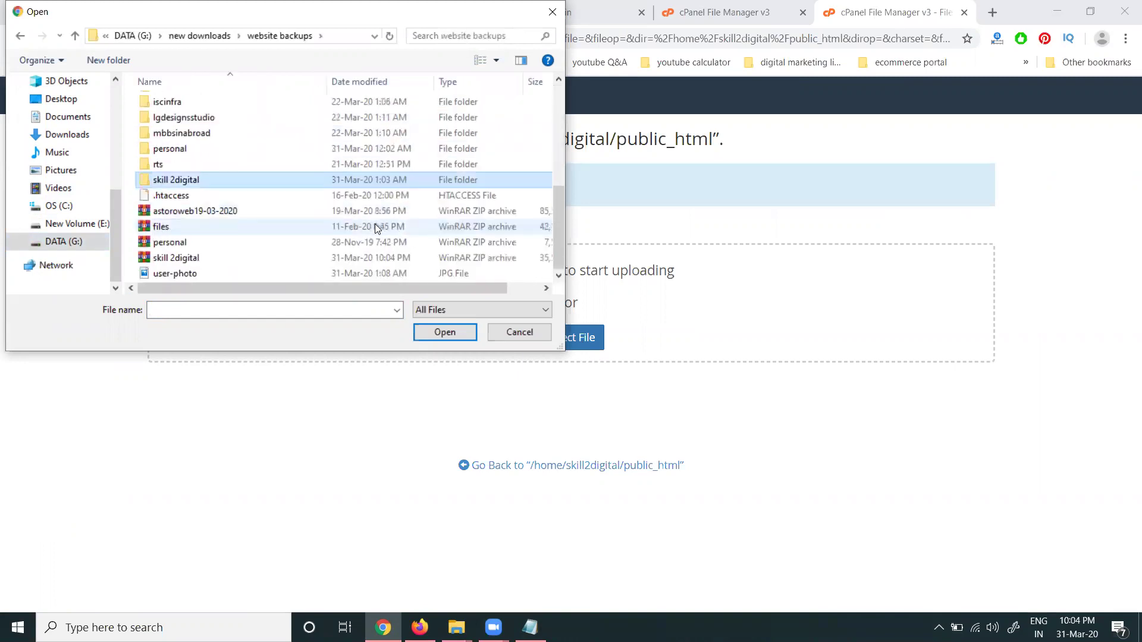
double_click(203, 259)
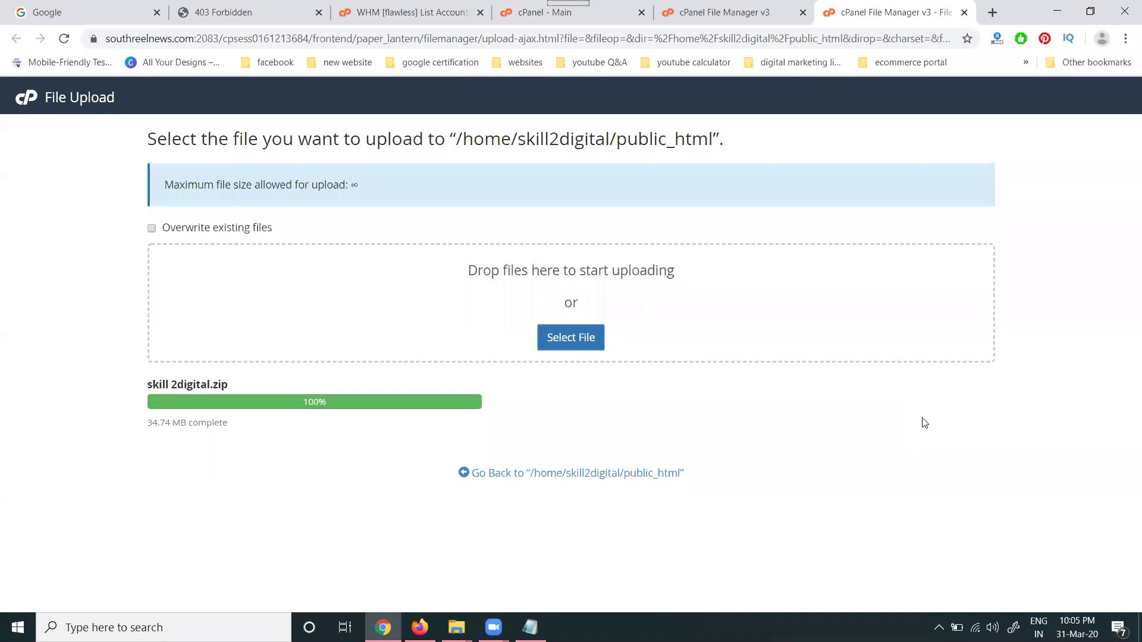
- Reload the public_html listing in File Manager and extract "skill 2digital.zip" into /public_html
left_click(691, 15)
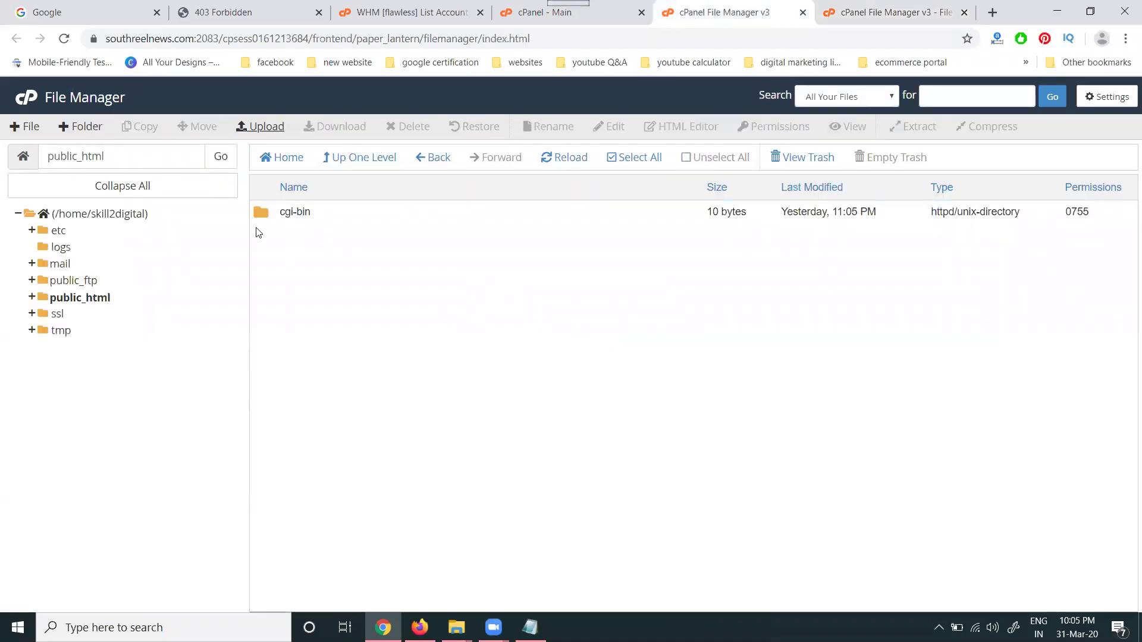
left_click(559, 160)
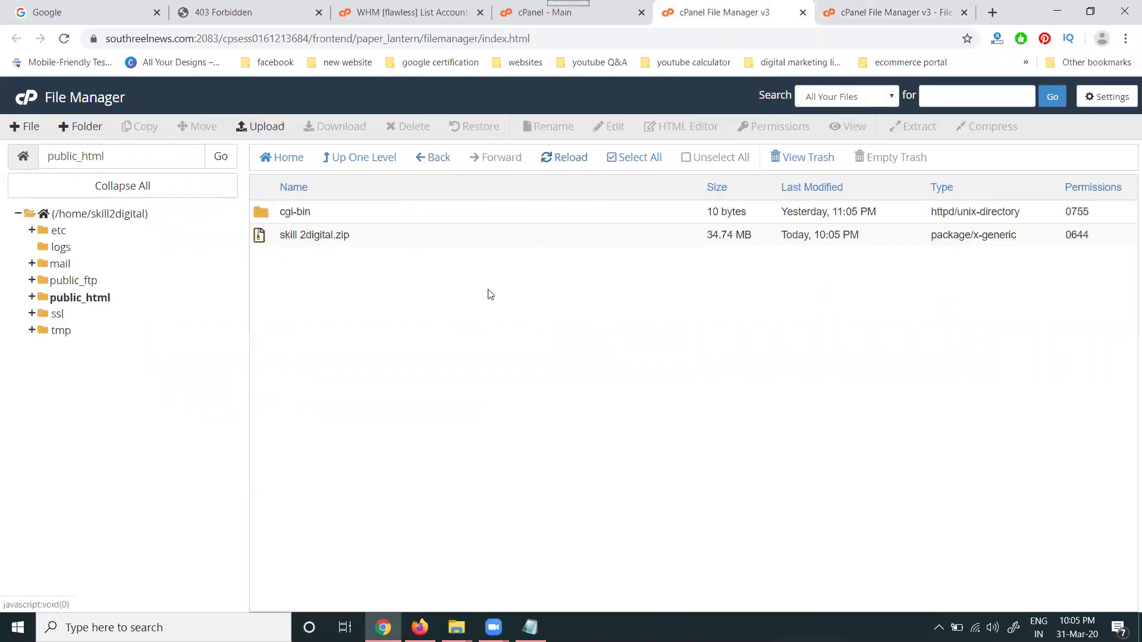
right_click(307, 236)
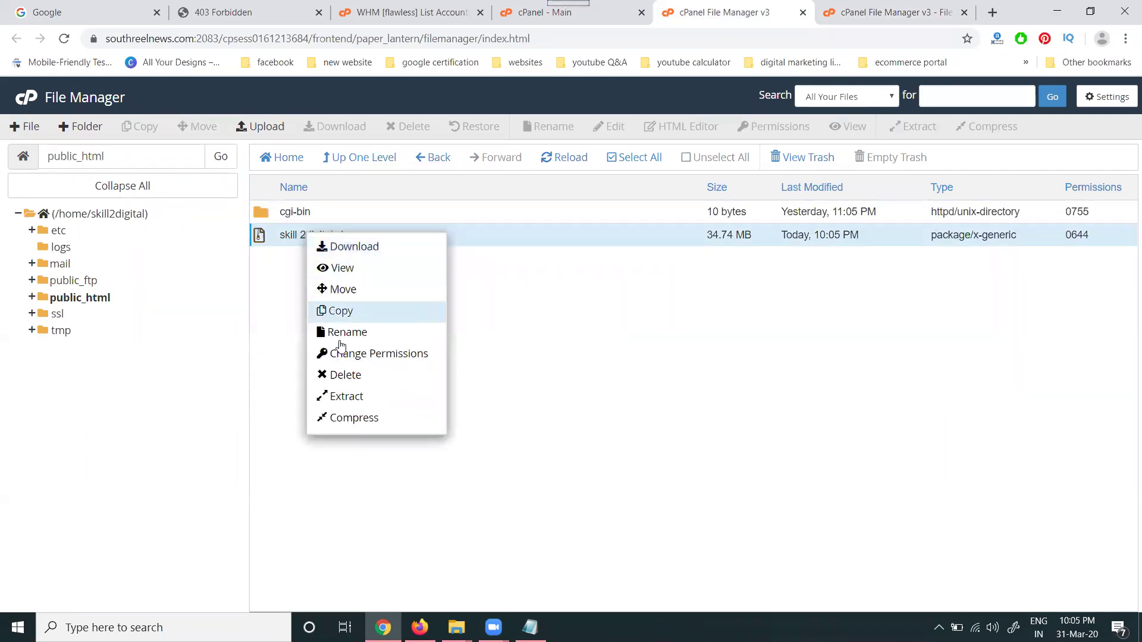
left_click(350, 395)
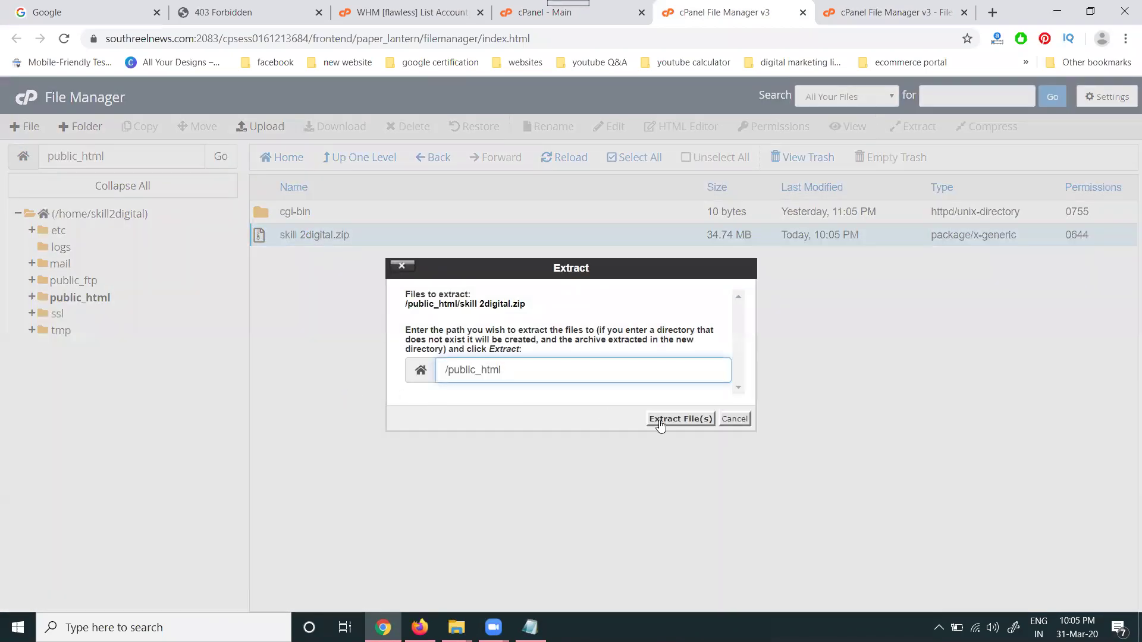
left_click(661, 420)
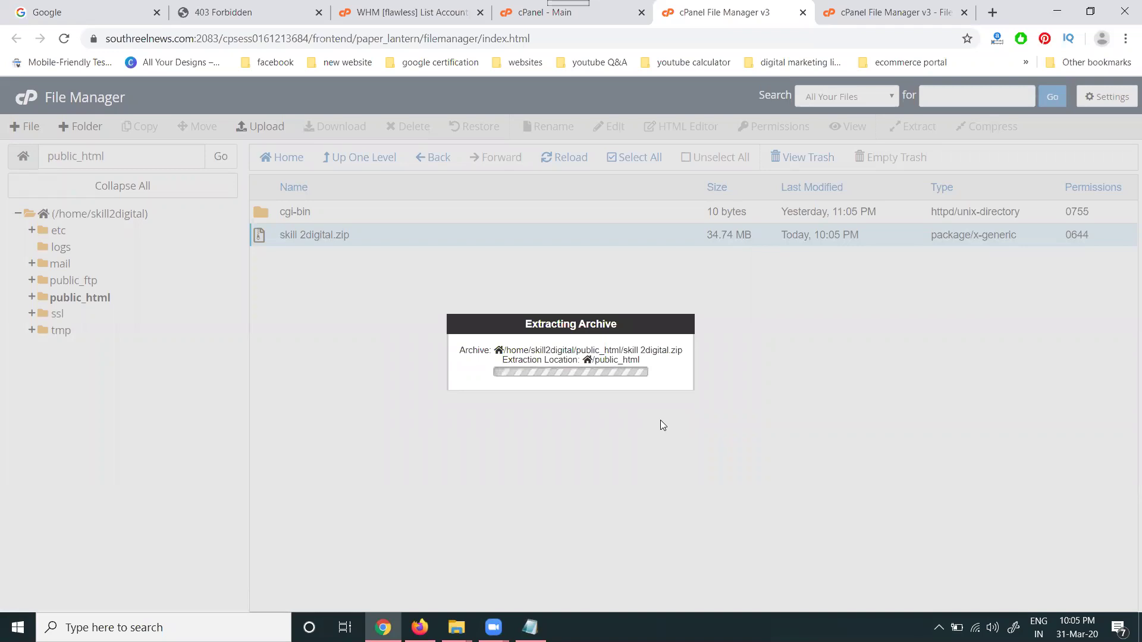
left_click(811, 496)
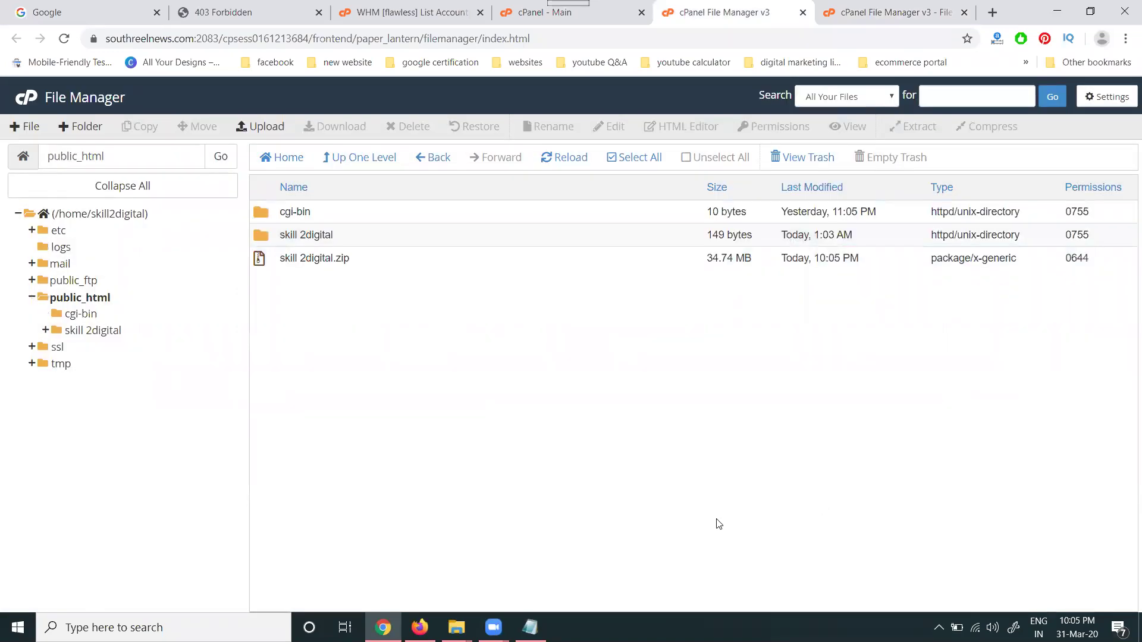
- Copy everything inside the extracted "skill 2digital" folder to /public_html/ and go back up to public_html
double_click(348, 237)
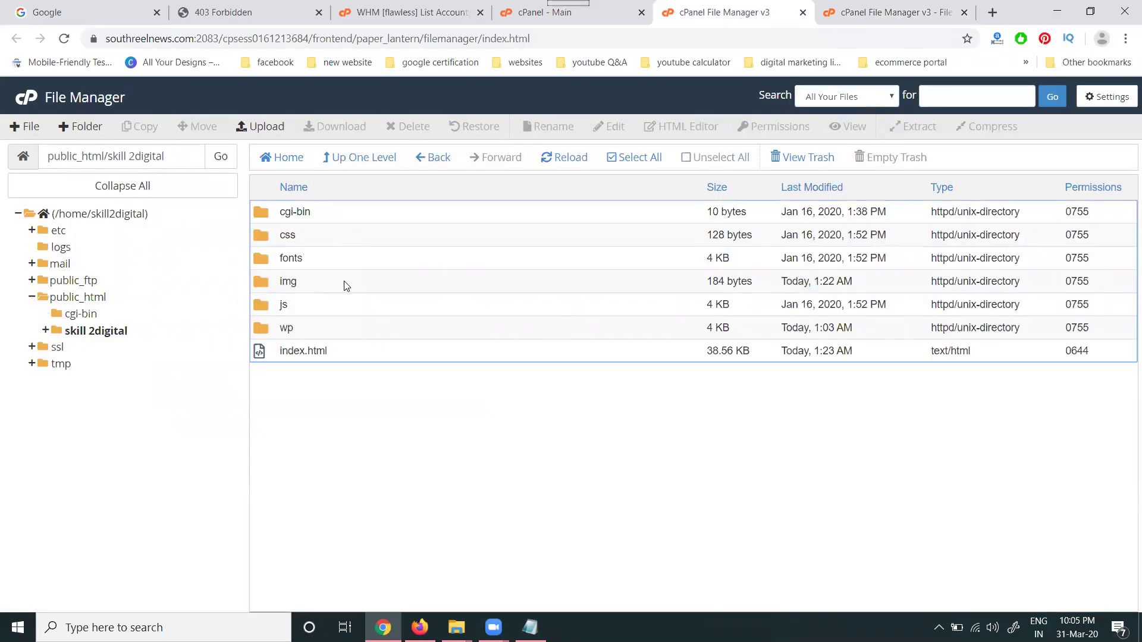
left_click(626, 159)
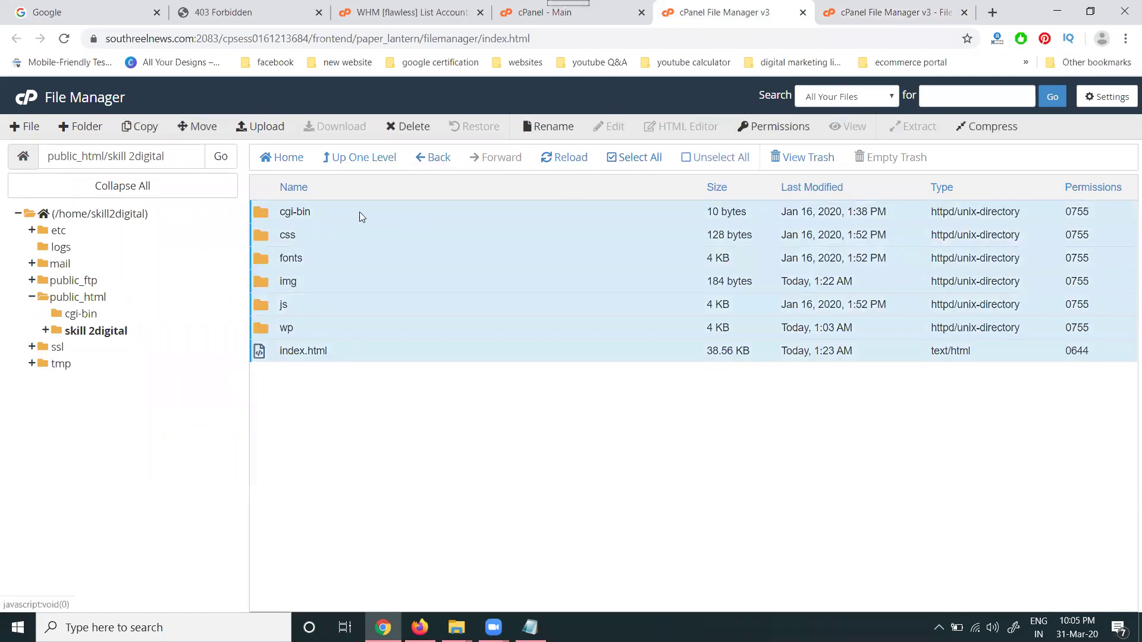
right_click(305, 214)
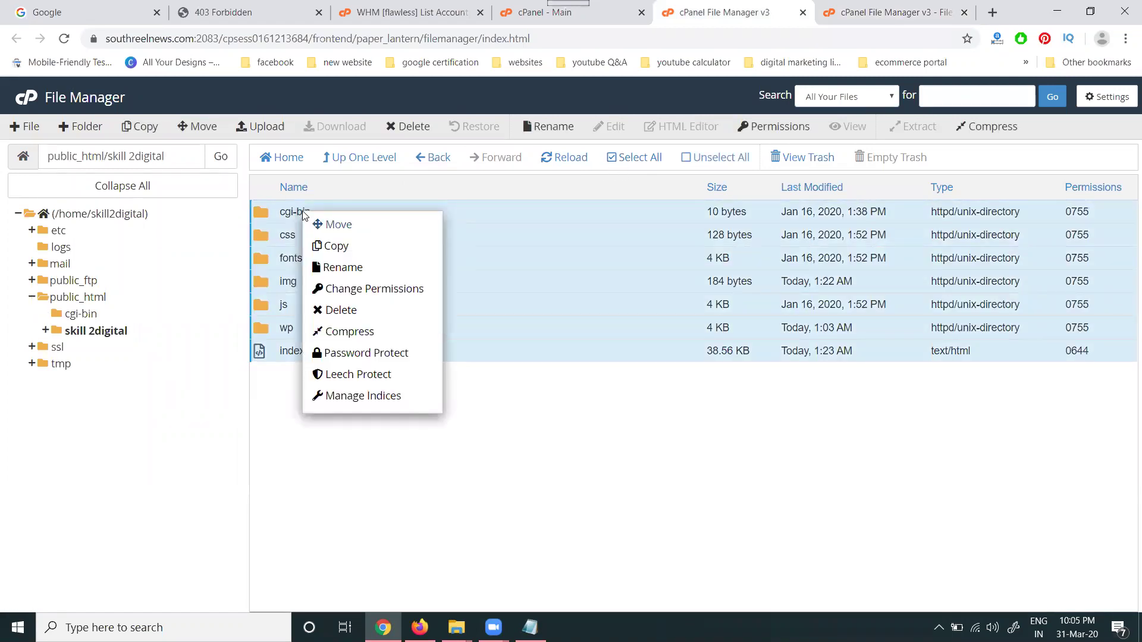
left_click(333, 246)
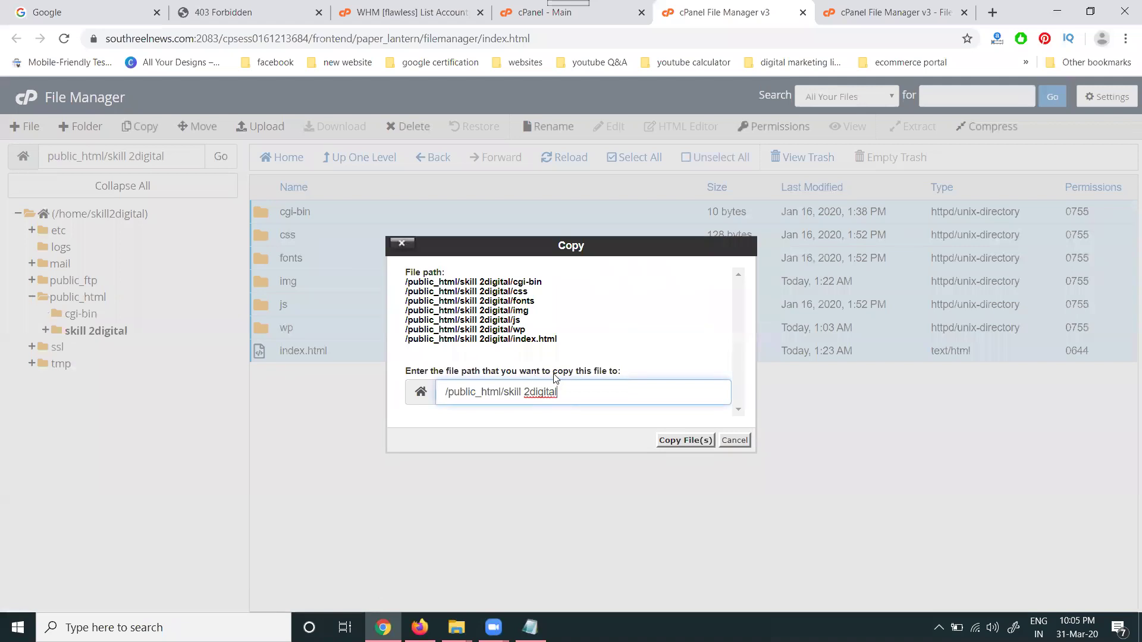
left_click_drag(558, 394, 506, 393)
key("BackSpace")
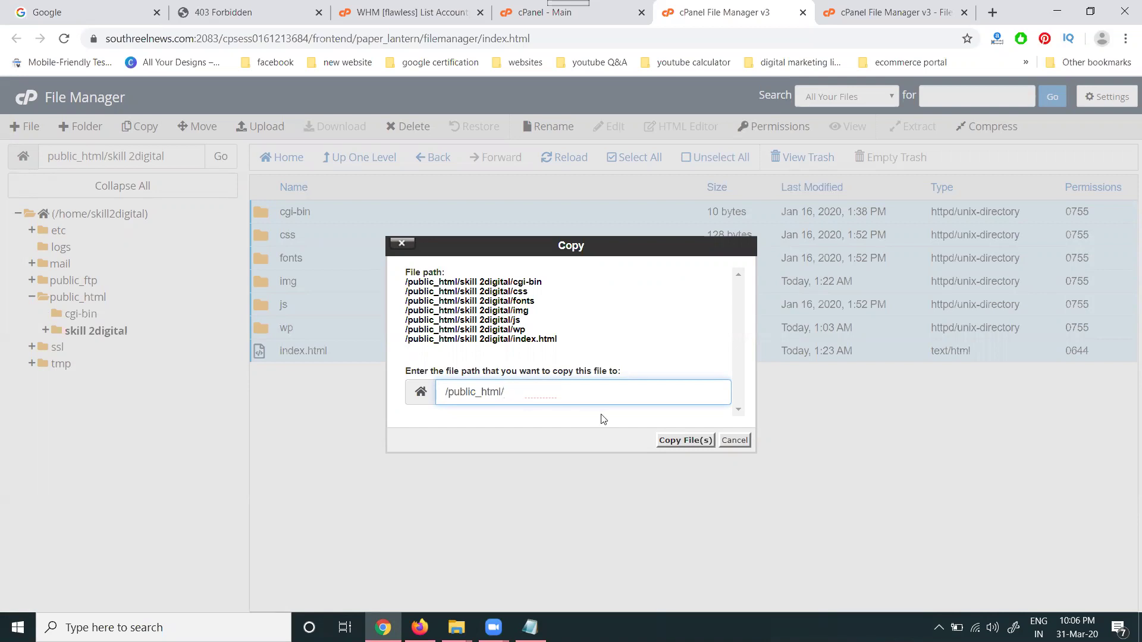
left_click(678, 441)
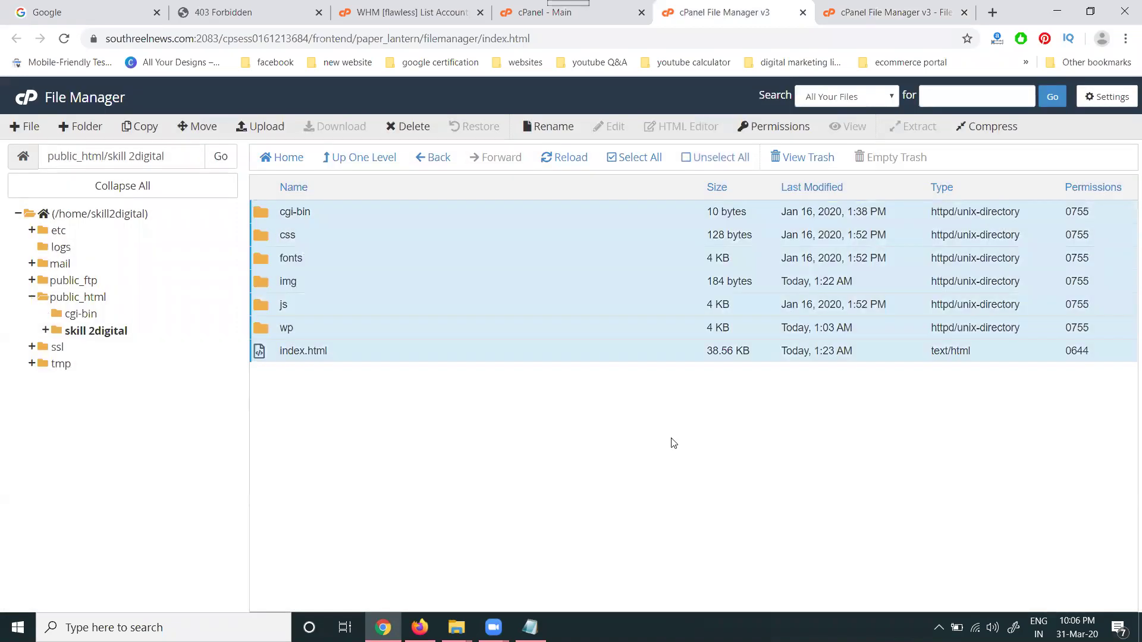
left_click(360, 157)
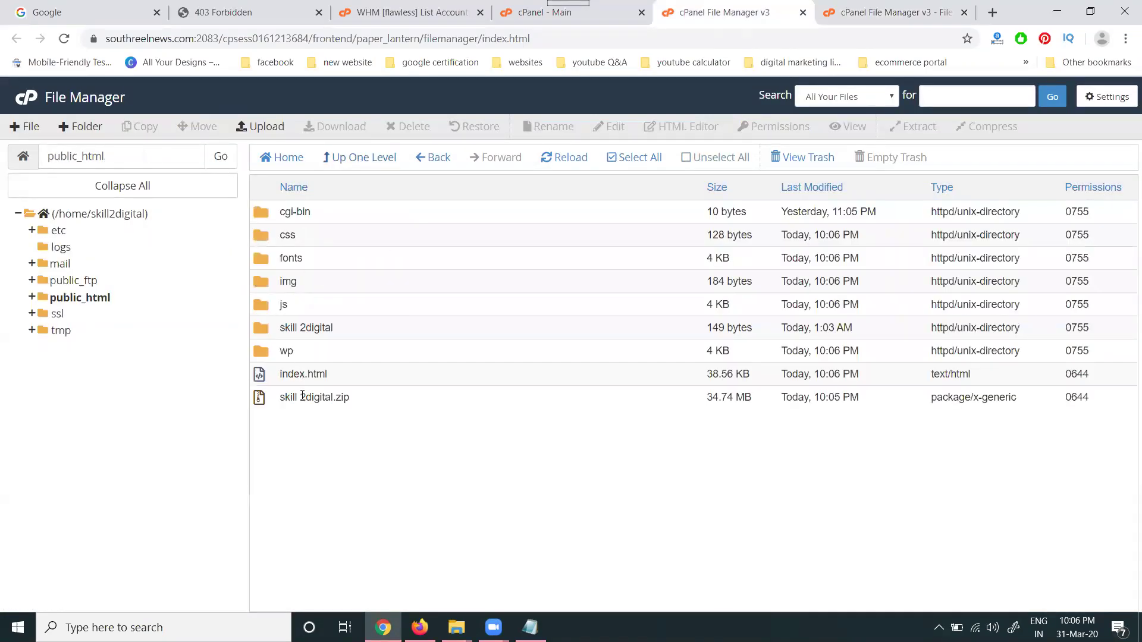
- Reload skill2digital.com, check its About and Home links, and return to the cPanel file upload page
left_click(198, 10)
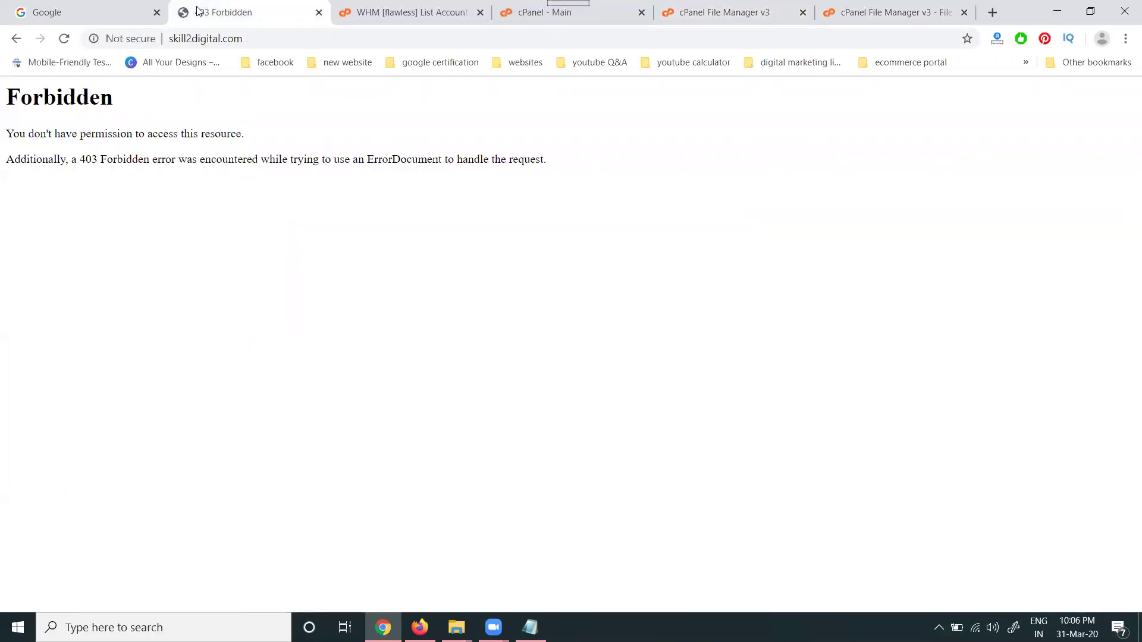
left_click(64, 38)
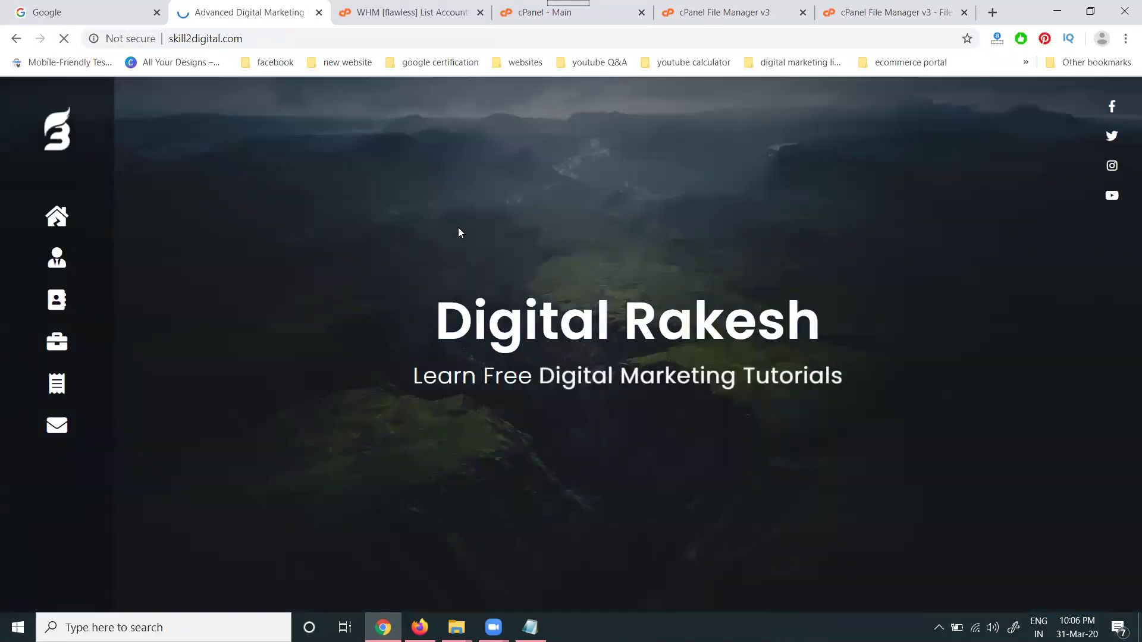
left_click(57, 259)
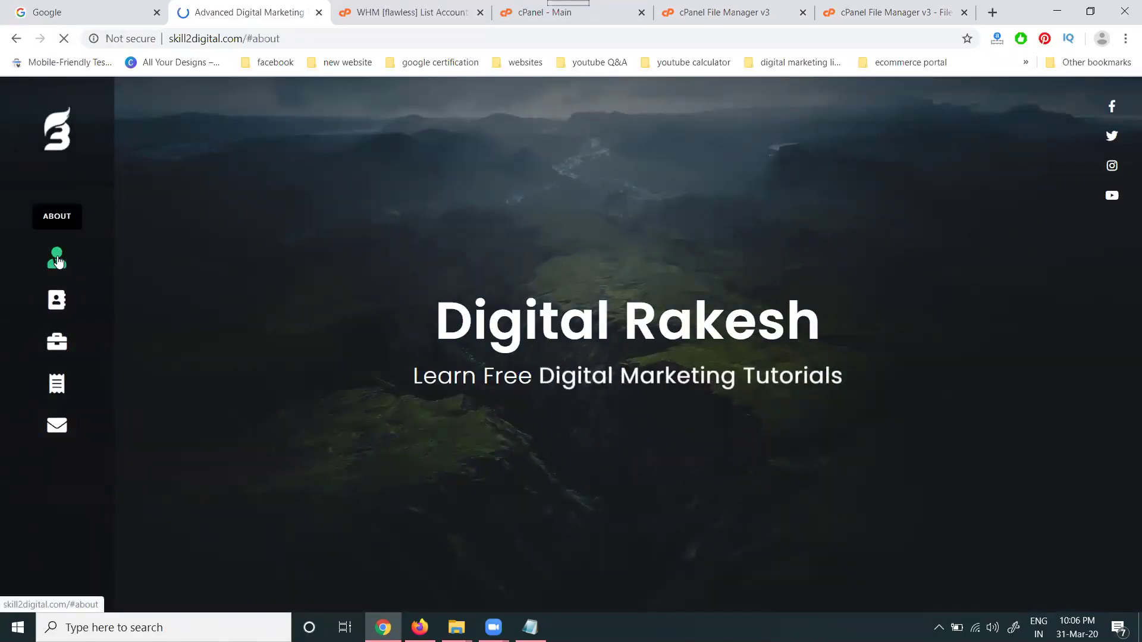
left_click(64, 217)
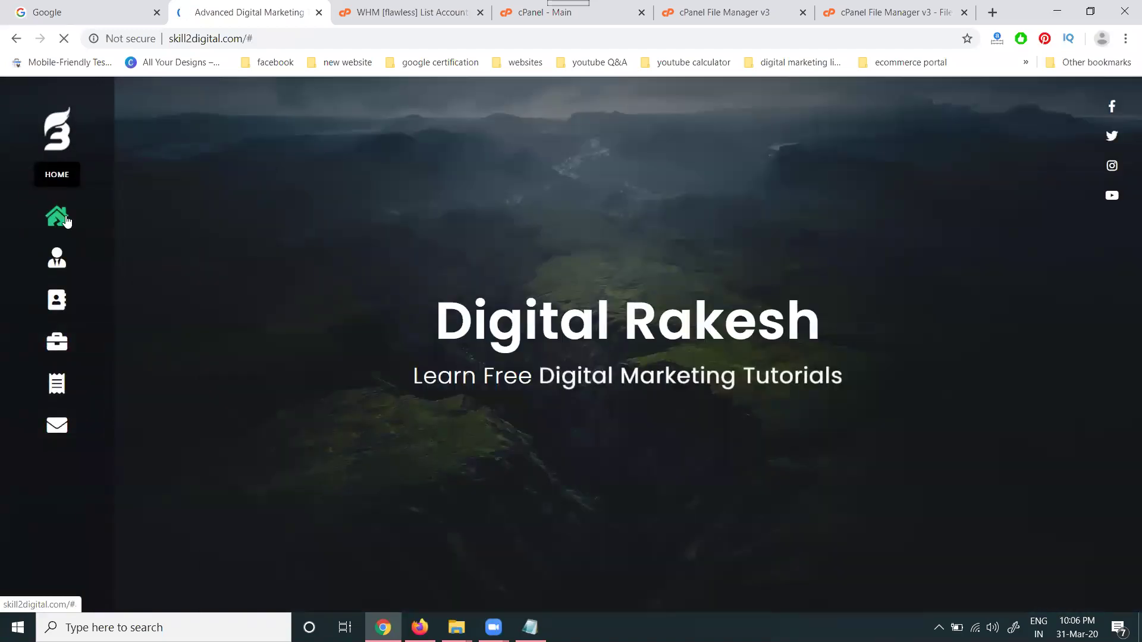
left_click(887, 12)
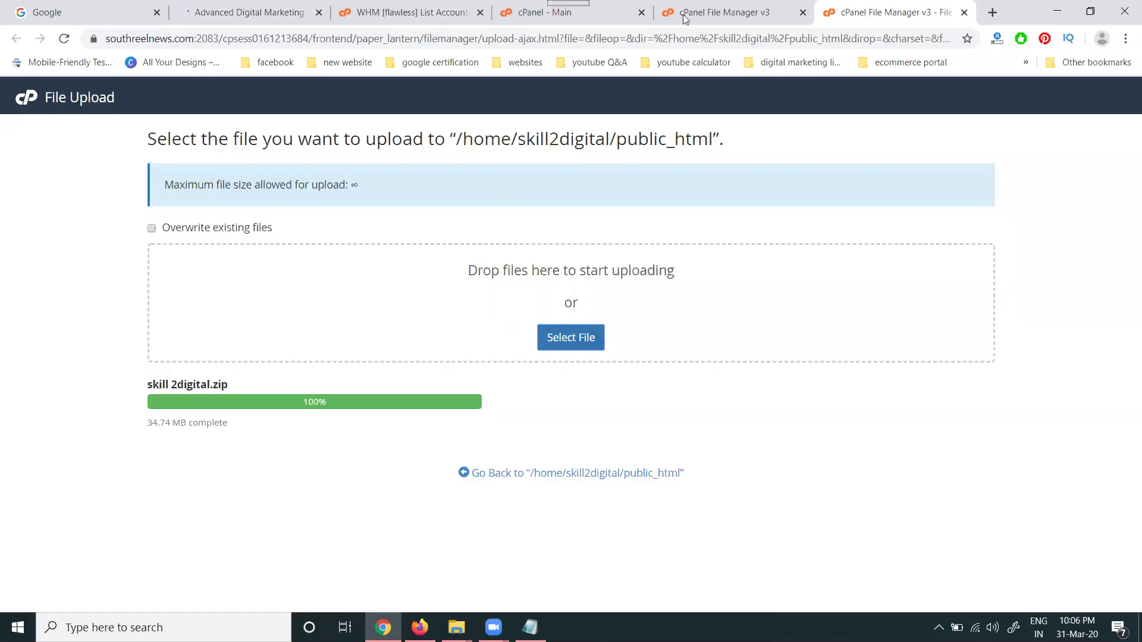
- Return to the public_html listing in File Manager and open index.html in the code editor with the offered encoding
left_click(684, 15)
right_click(302, 374)
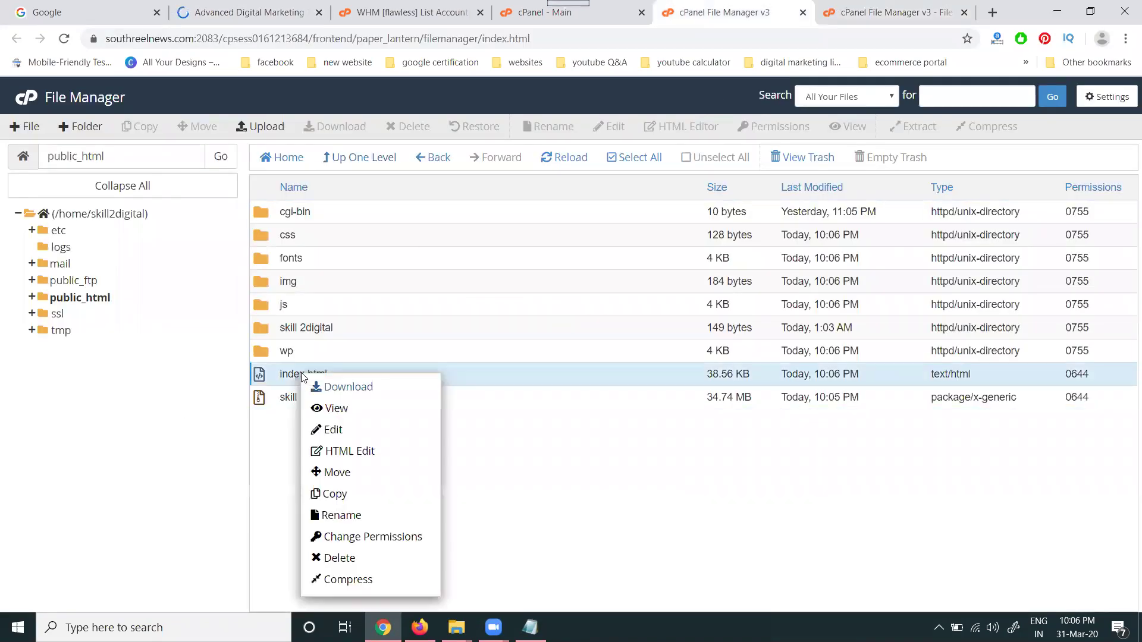
left_click(330, 429)
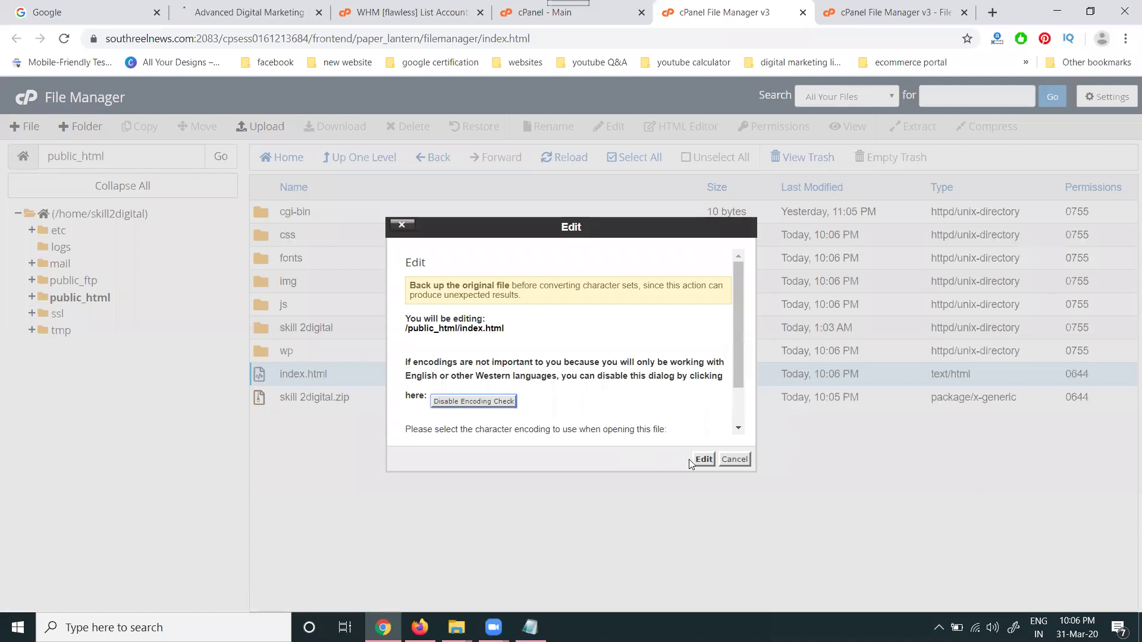
left_click(704, 459)
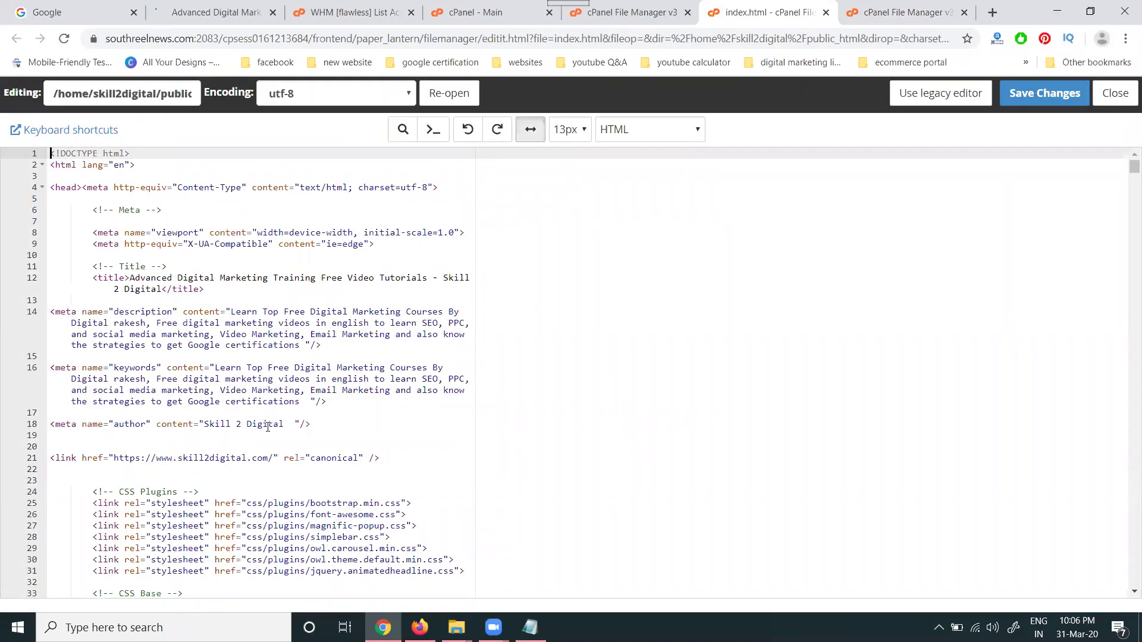
- Copy "Skill 2 Digital" from the author meta tag, check the heading on the live skill2digital.com page, and return to the index.html editor
left_click_drag(284, 424, 204, 424)
key("ctrl+c")
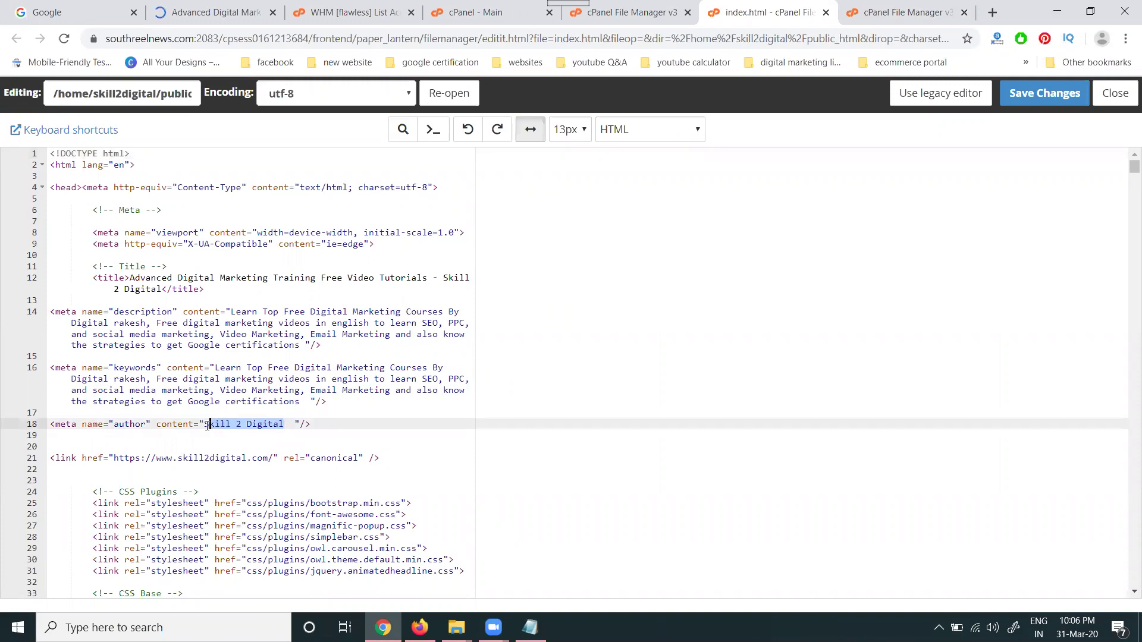
left_click(210, 17)
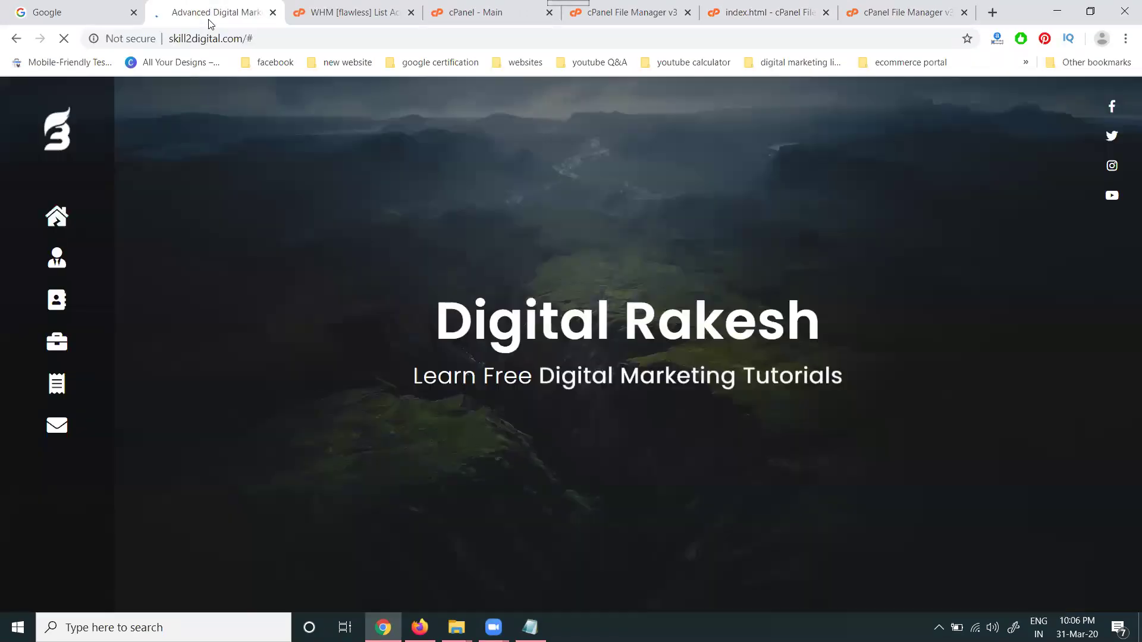
left_click(865, 12)
left_click(732, 15)
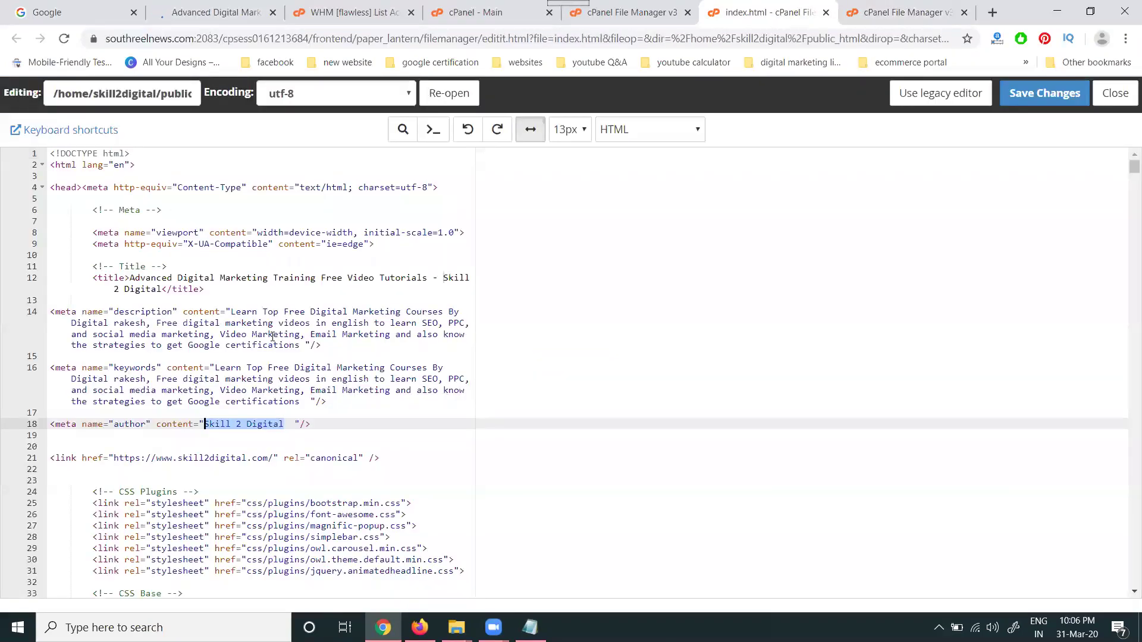
- Replace the h1 text in the Banner section of index.html with "Skill 2 Digital", save the file, and switch to the live site
scroll(273, 336, "down", 7)
scroll(273, 337, "down", 2)
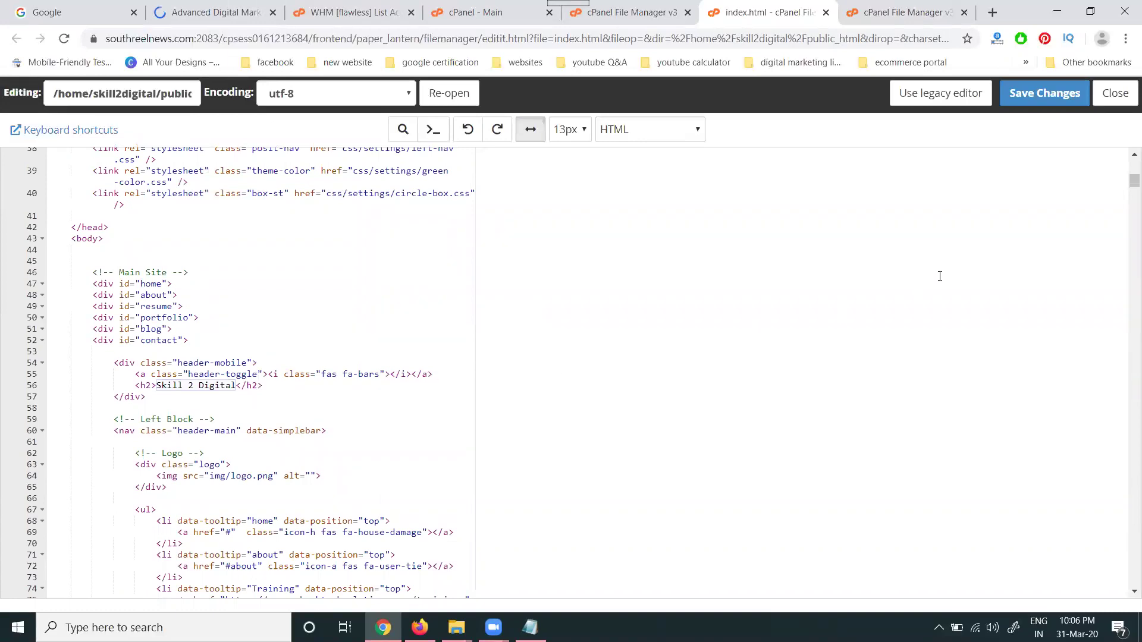
left_click(1045, 93)
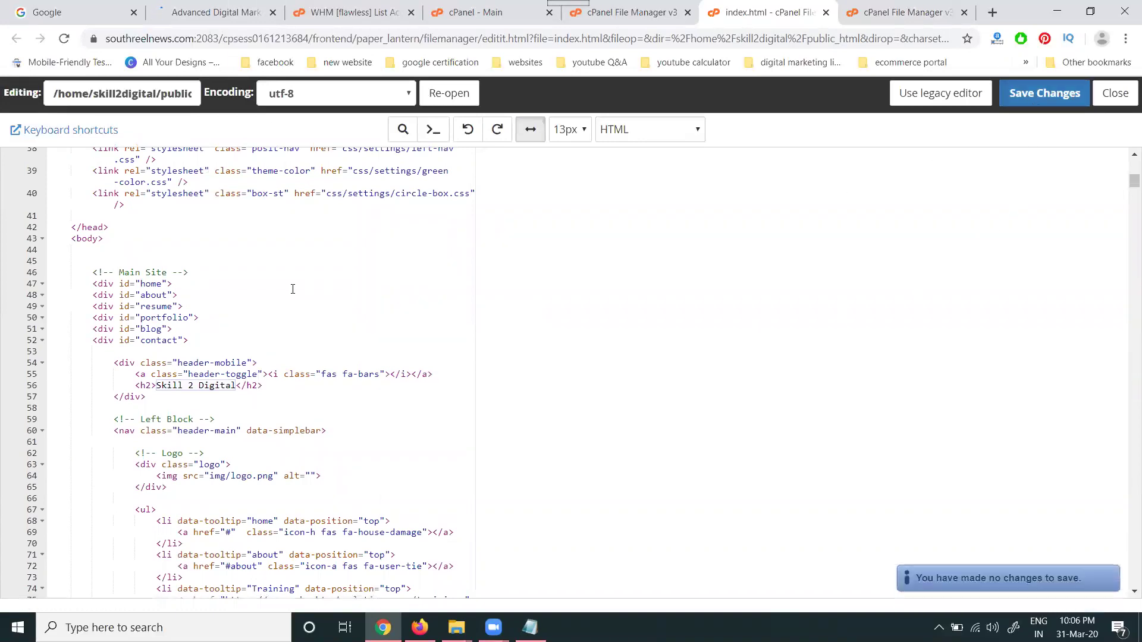
scroll(292, 289, "down", 3)
scroll(293, 290, "down", 8)
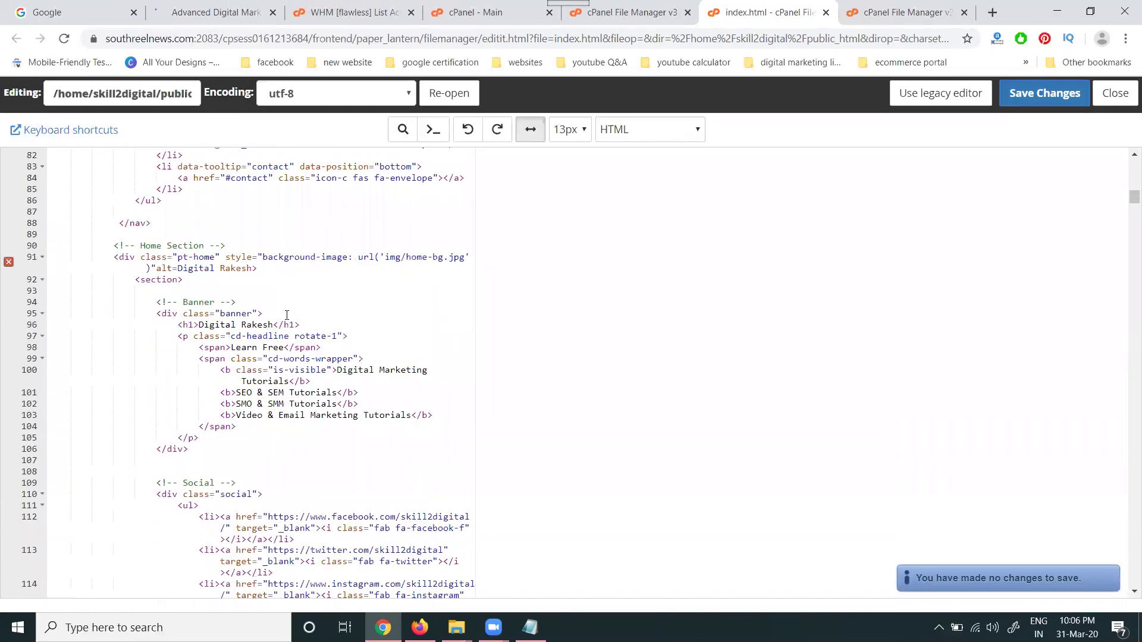
left_click_drag(274, 325, 195, 326)
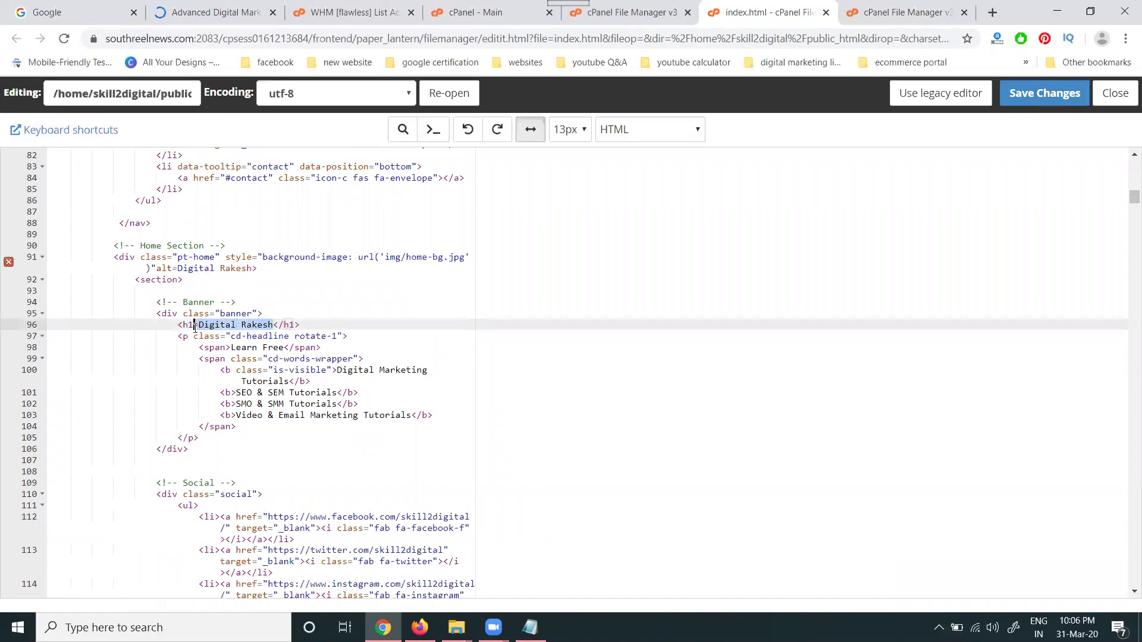
key("ctrl+v")
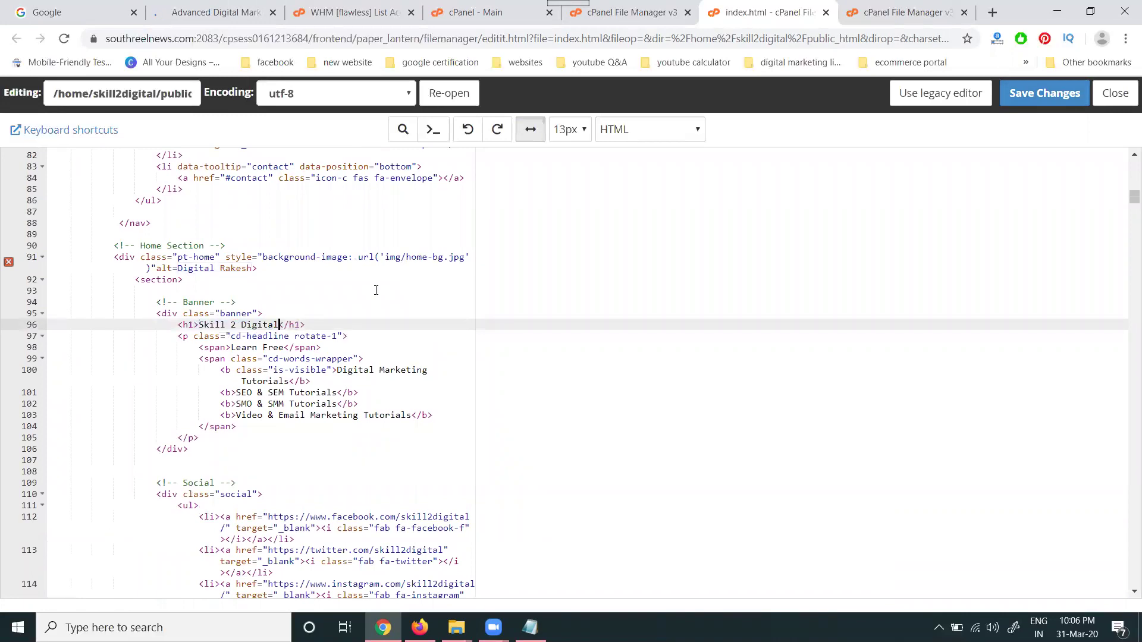
left_click(1044, 93)
left_click(217, 15)
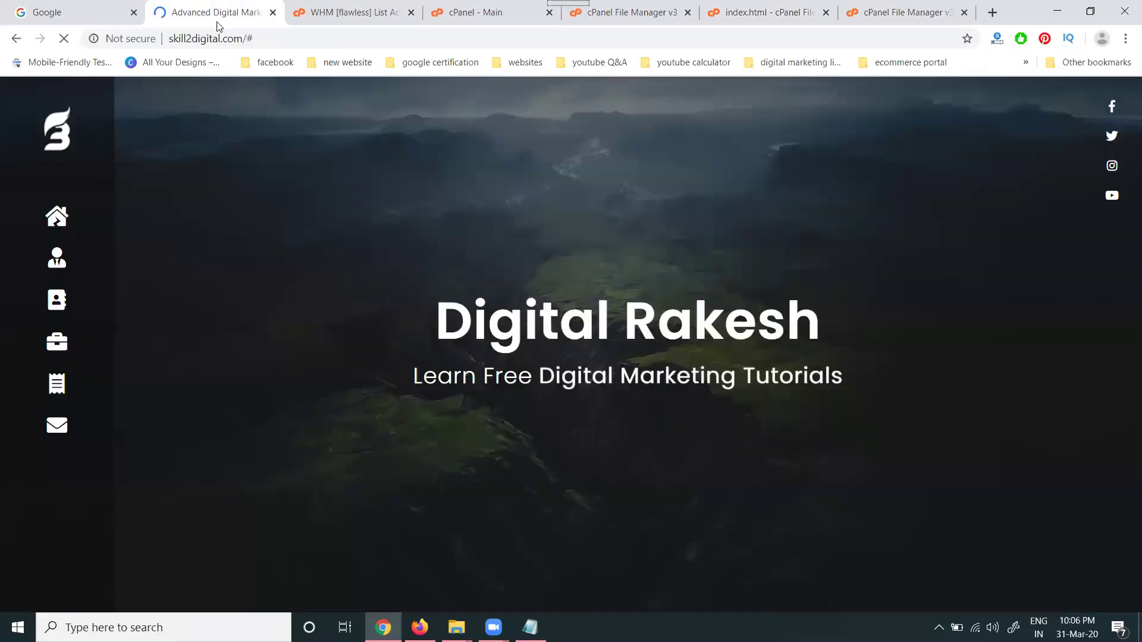